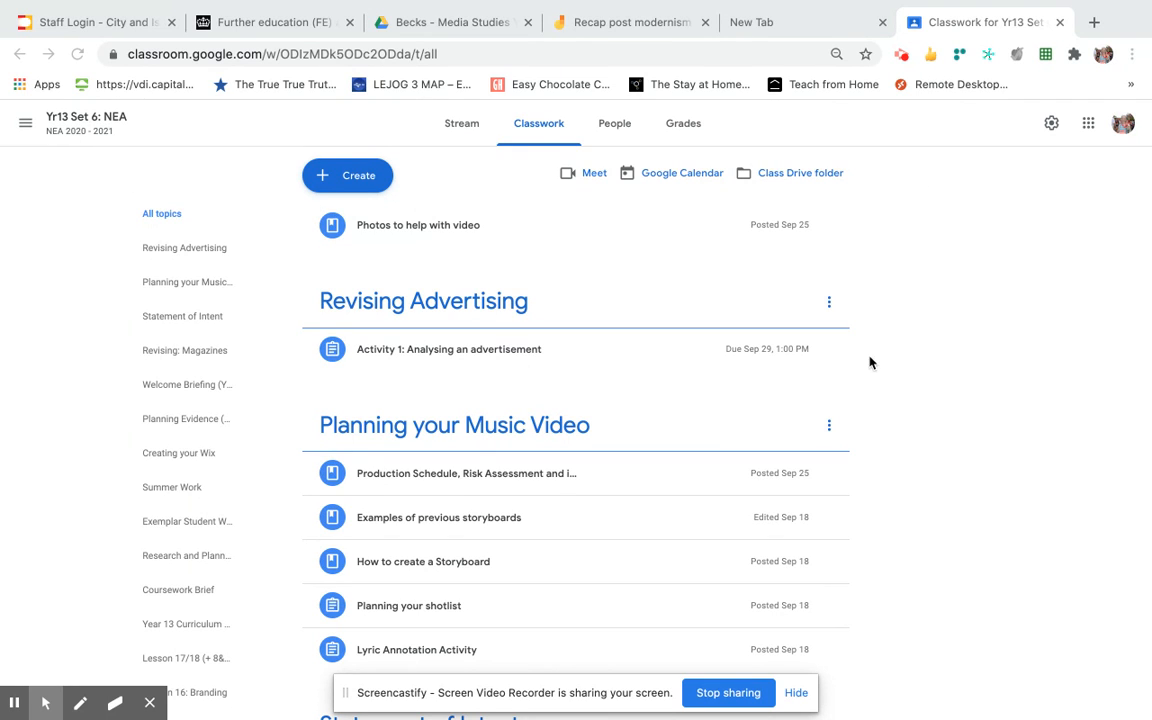
Open the student work for the assignment "Activity 2: Essay Question" under Revising: Magazines
{"action": "scroll", "coordinate": [976, 409], "scroll_direction": "down", "scroll_amount": 5}
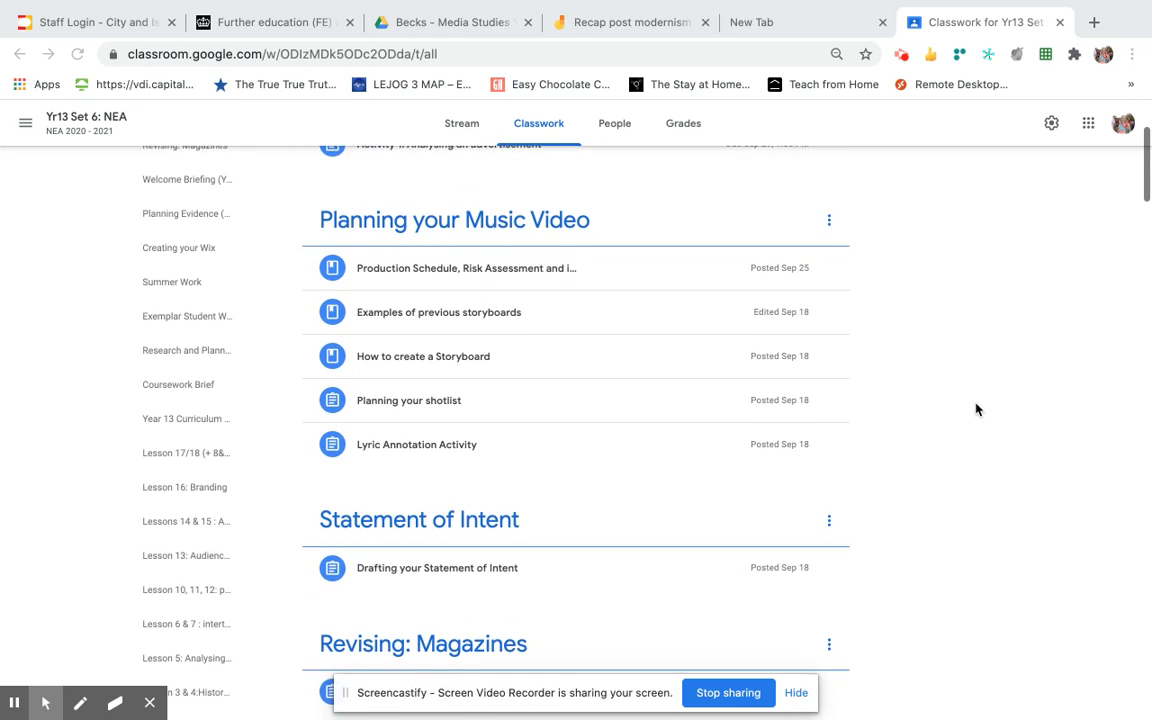
{"action": "scroll", "coordinate": [976, 409], "scroll_direction": "down", "scroll_amount": 2}
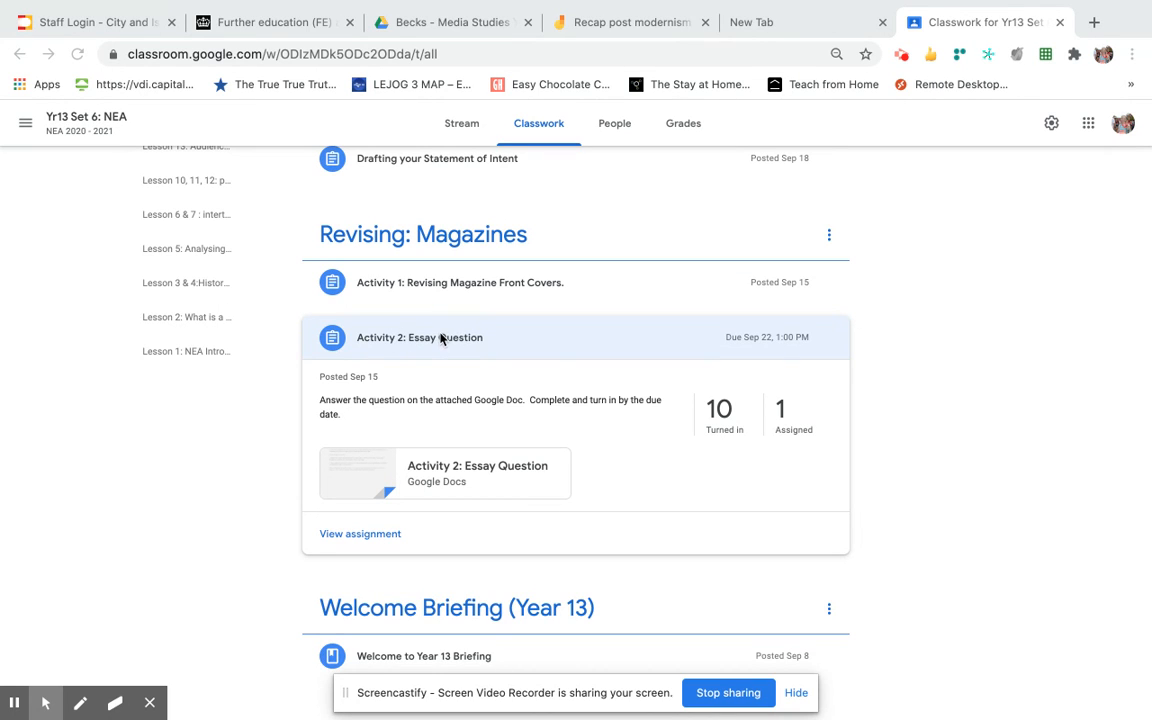
{"action": "left_click", "coordinate": [350, 538]}
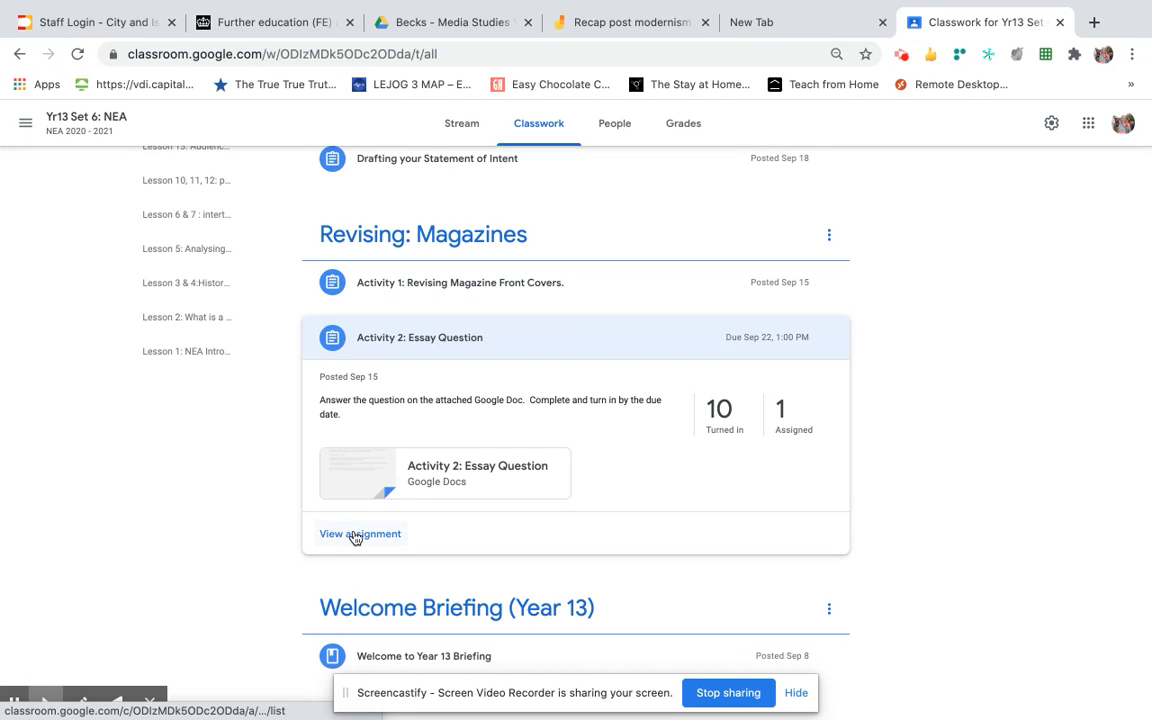
{"action": "left_click", "coordinate": [355, 537]}
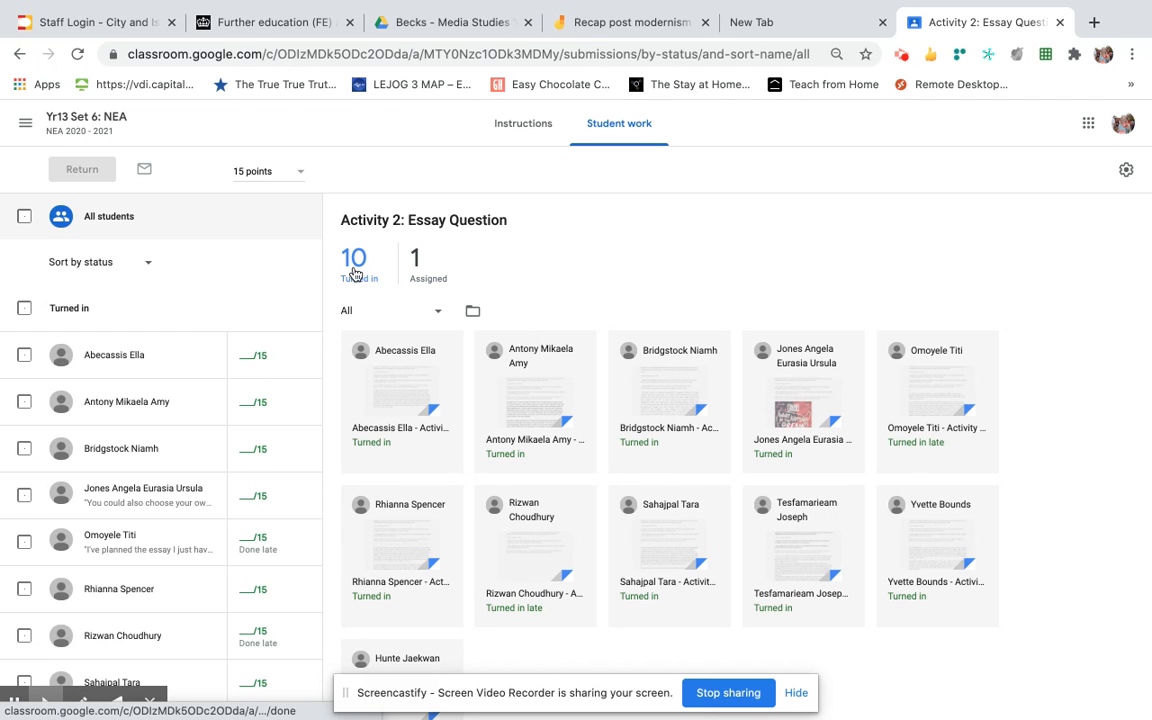
Filter the submissions to show only the assigned work, and then only the turned-in work
{"action": "left_click", "coordinate": [422, 279]}
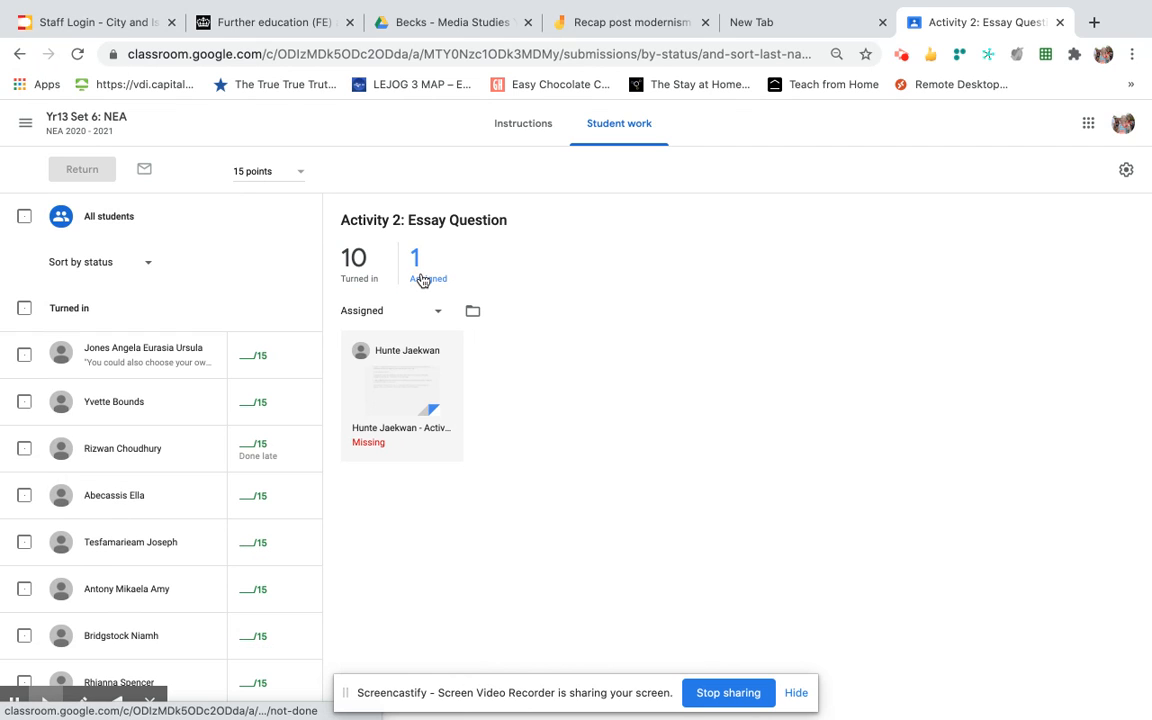
{"action": "left_click", "coordinate": [356, 272]}
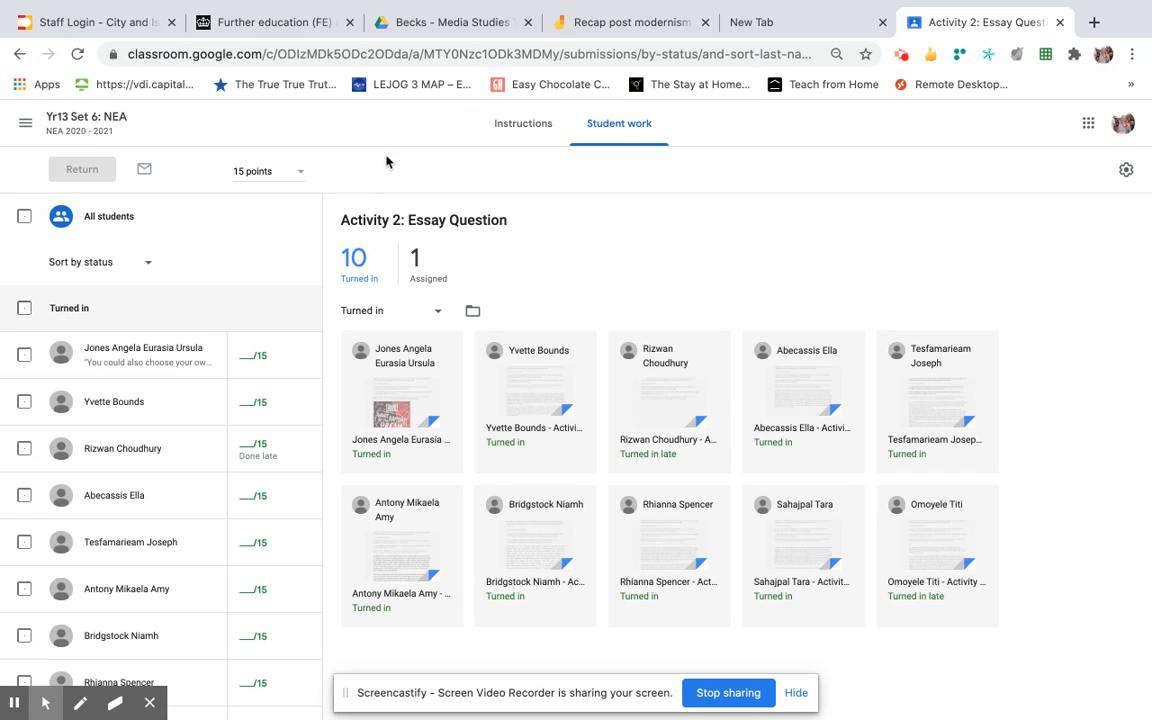
Check the assignment's point value options and look through the full student list with grades and submission statuses
{"action": "left_click", "coordinate": [300, 175]}
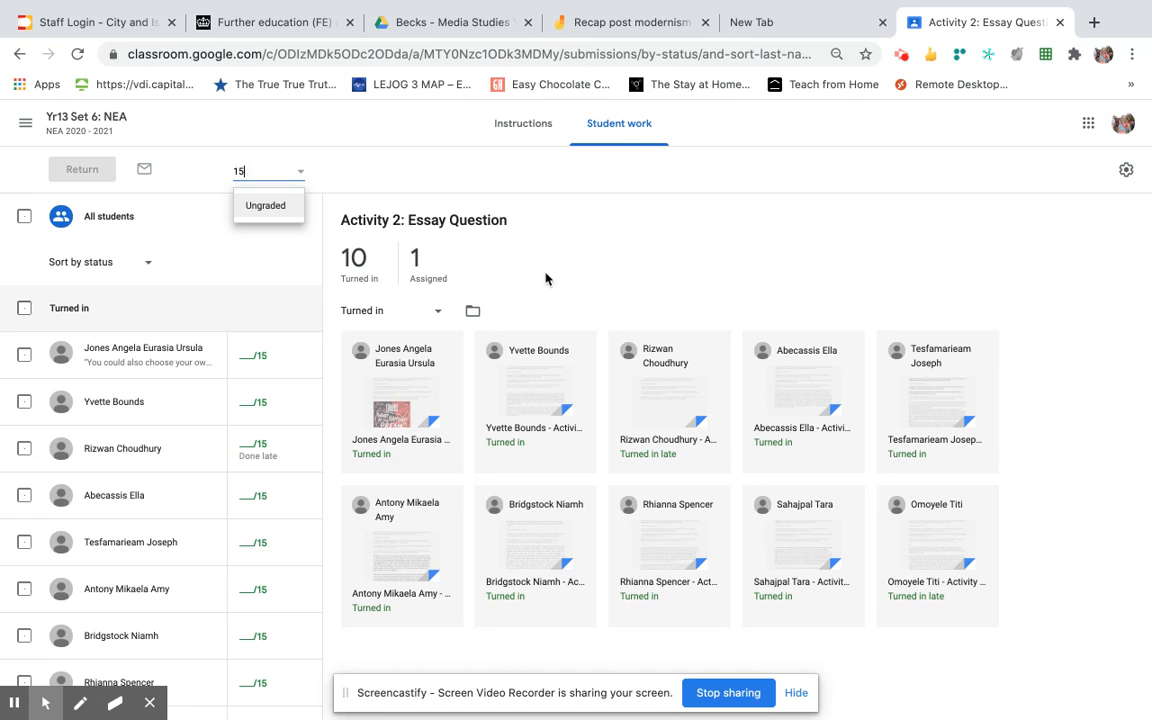
{"action": "left_click", "coordinate": [324, 160]}
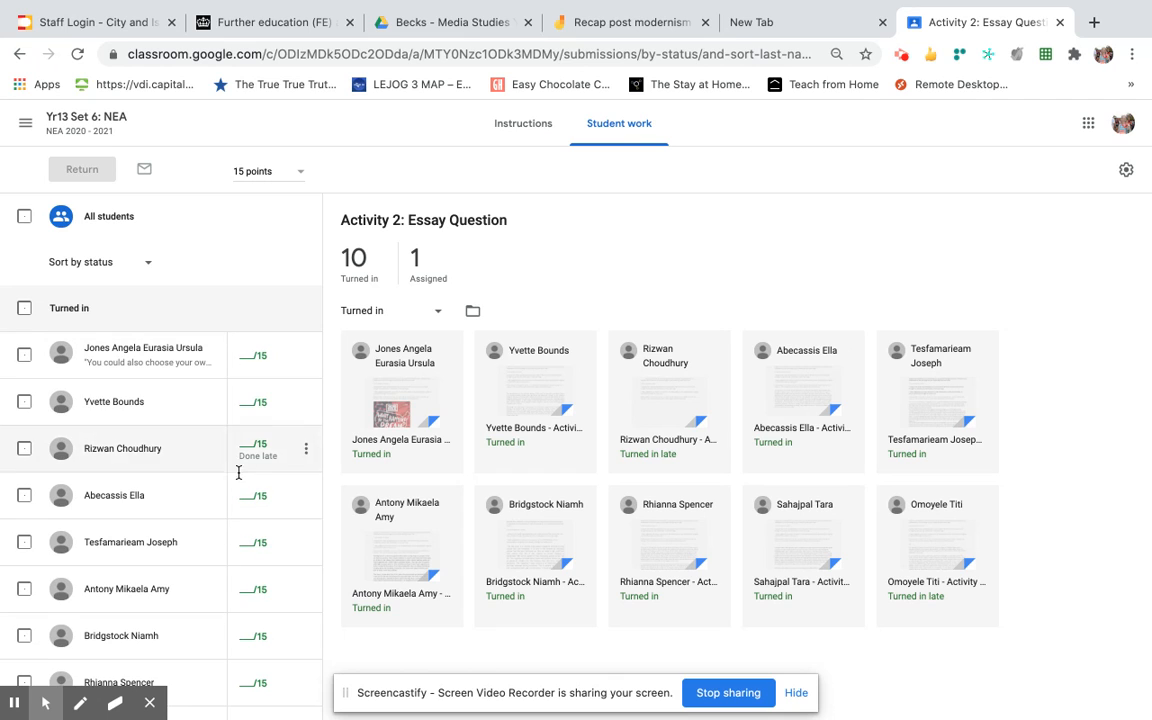
{"action": "scroll", "coordinate": [240, 442], "scroll_direction": "down", "scroll_amount": 2}
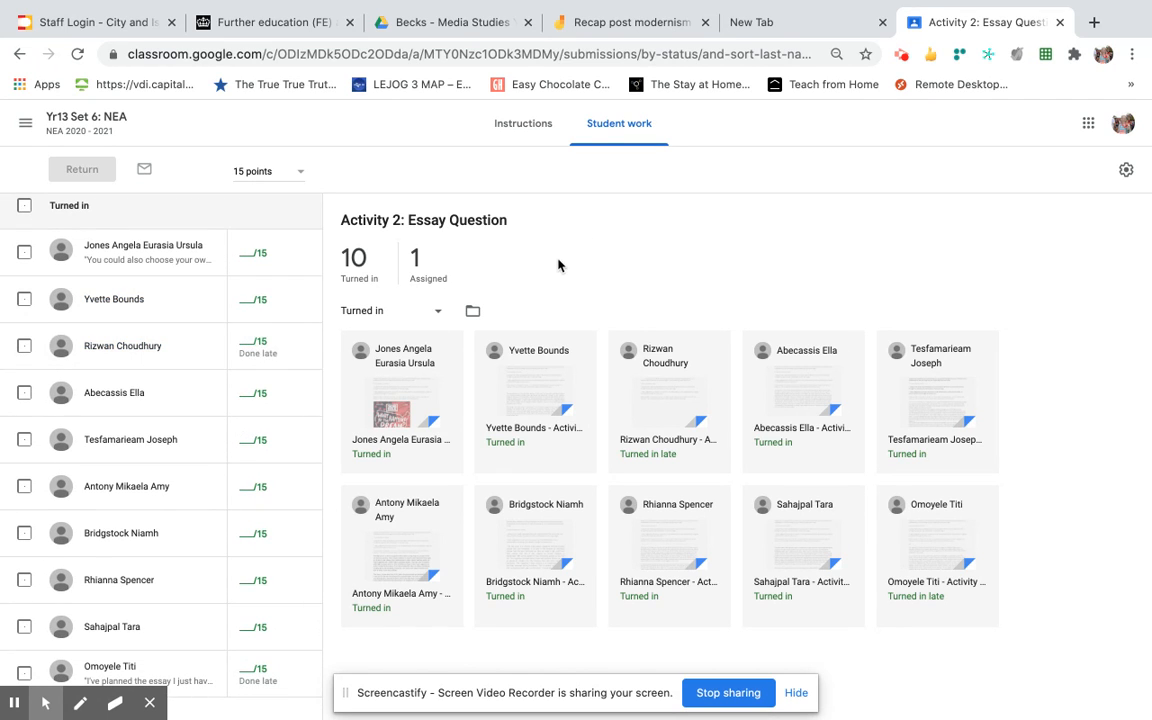
{"action": "scroll", "coordinate": [277, 397], "scroll_direction": "down", "scroll_amount": 2}
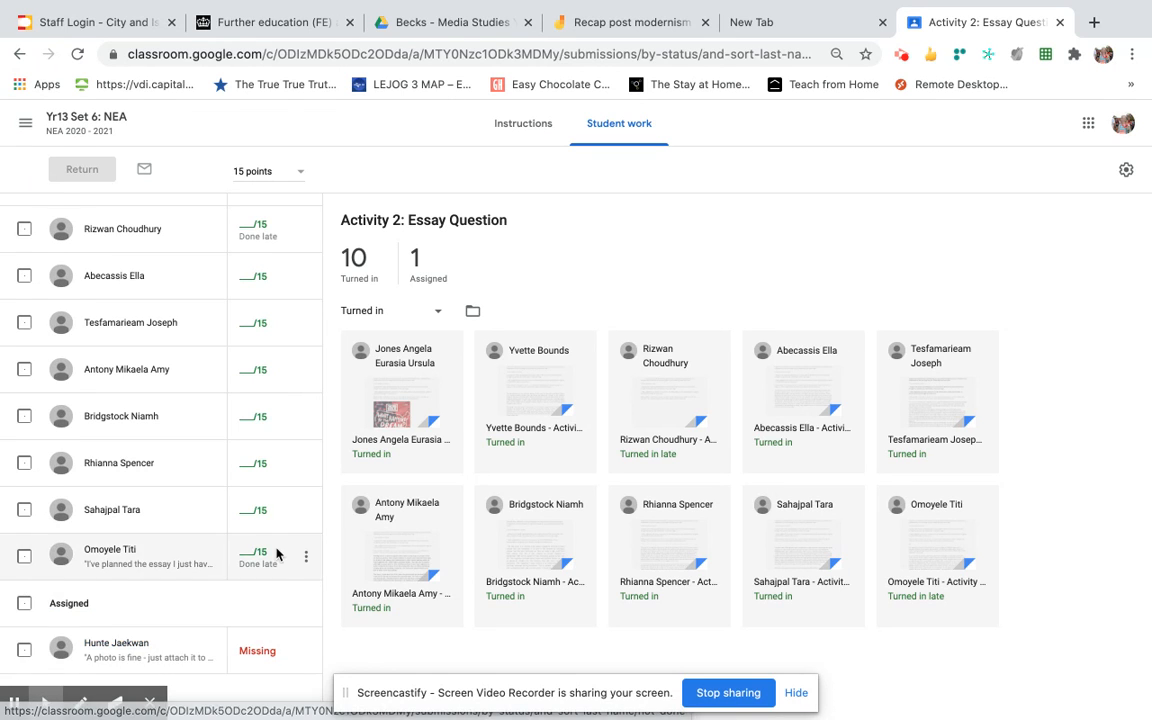
{"action": "scroll", "coordinate": [275, 548], "scroll_direction": "up", "scroll_amount": 4}
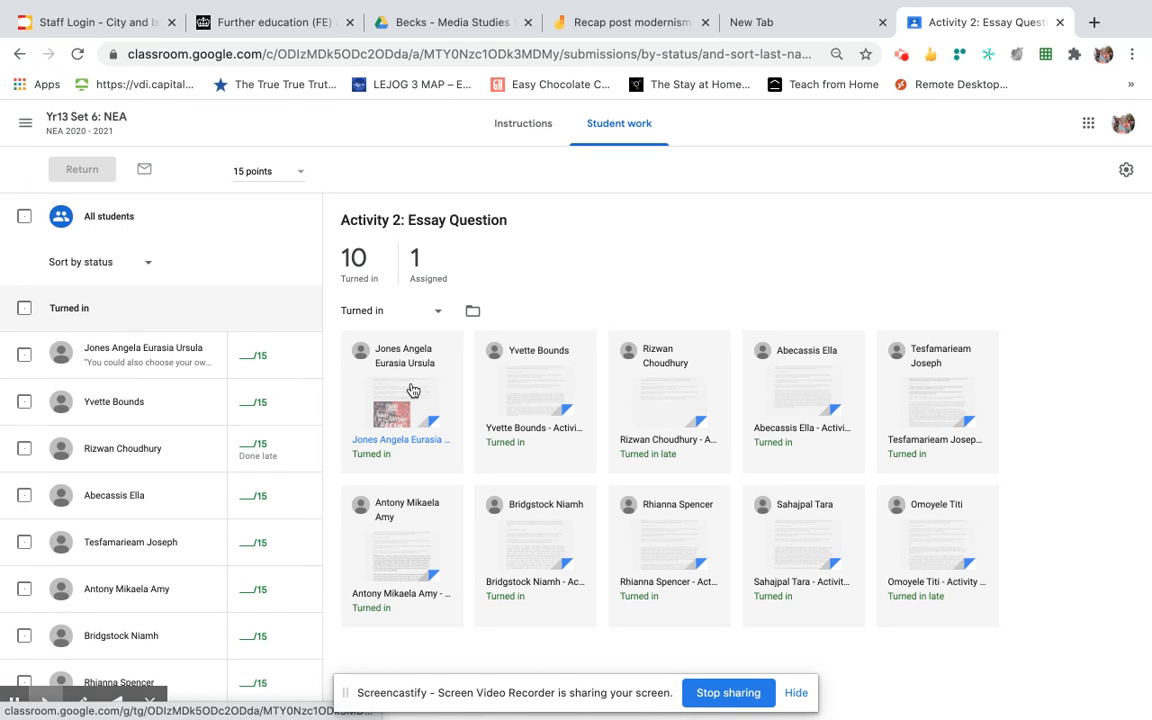
Open the first turned-in student's essay document in the grading view and read through the answer
{"action": "left_click", "coordinate": [143, 350]}
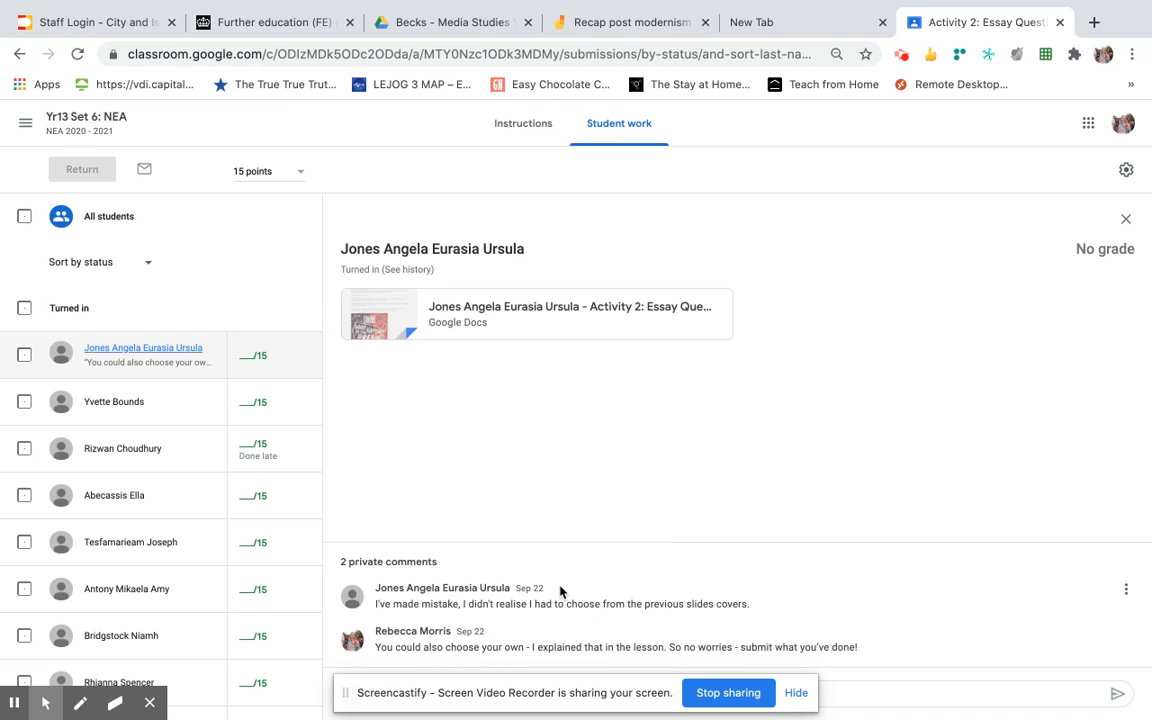
{"action": "left_click", "coordinate": [458, 316]}
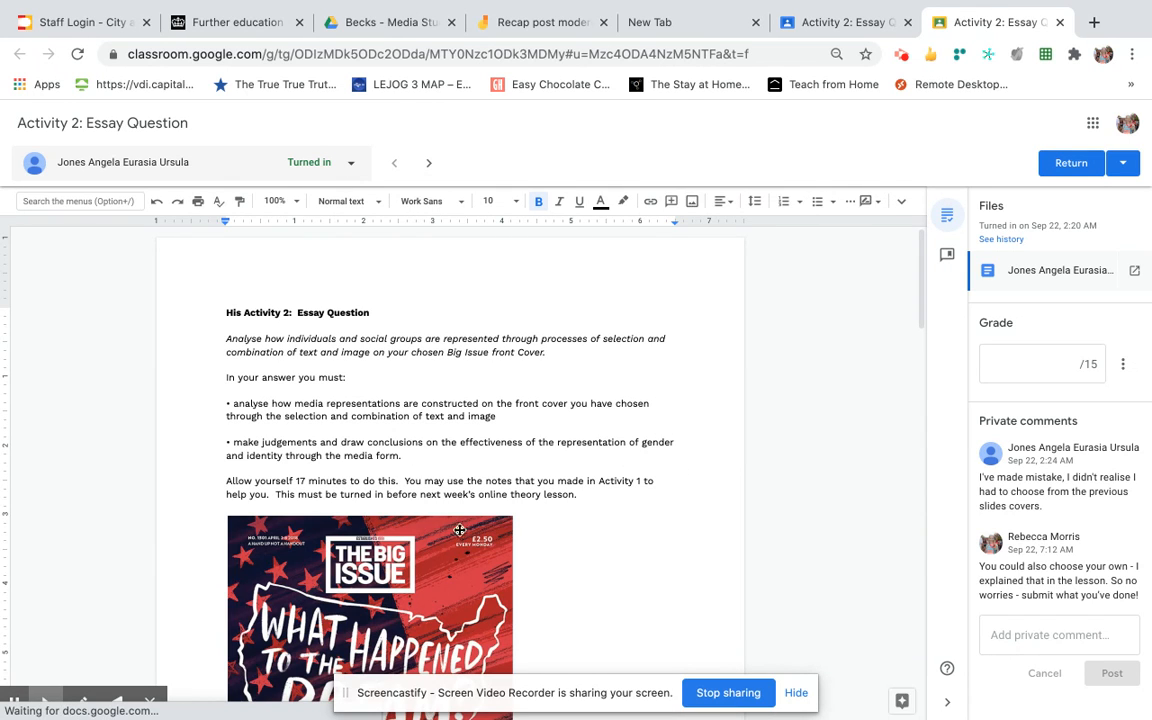
{"action": "scroll", "coordinate": [699, 458], "scroll_direction": "down", "scroll_amount": 3}
{"action": "scroll", "coordinate": [699, 458], "scroll_direction": "down", "scroll_amount": 9}
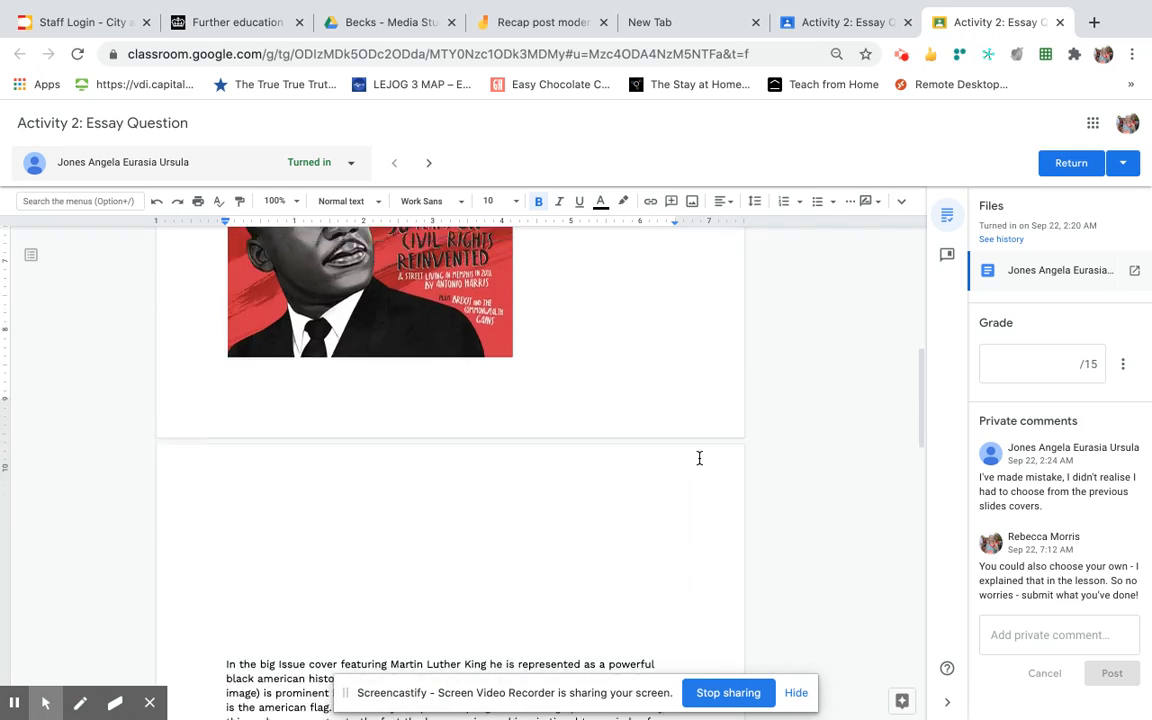
{"action": "scroll", "coordinate": [699, 458], "scroll_direction": "down", "scroll_amount": 3}
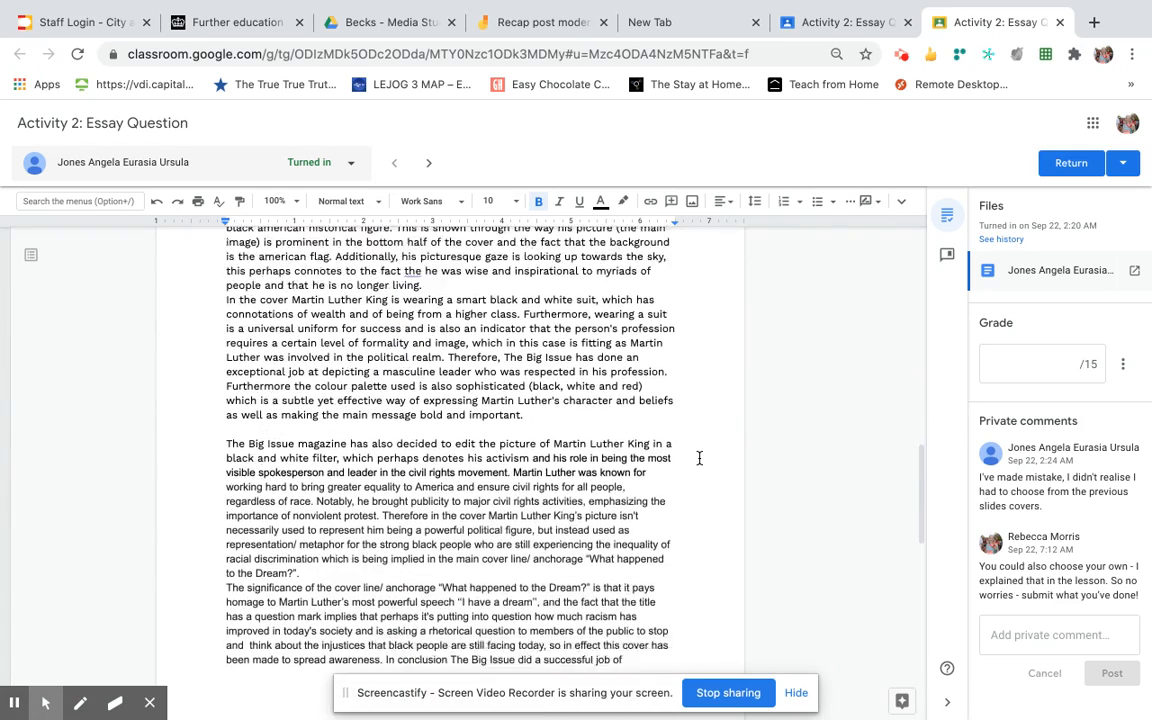
{"action": "scroll", "coordinate": [699, 458], "scroll_direction": "up", "scroll_amount": 2}
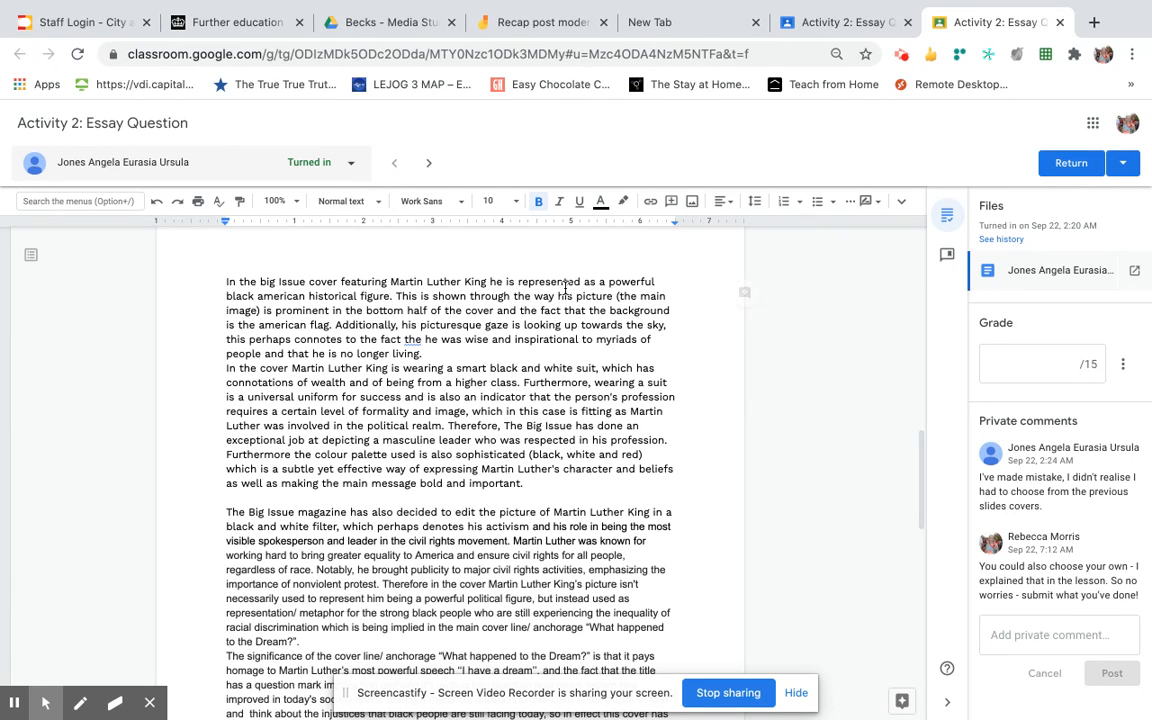
Draft the comment "Interesting way of starting..." on the essay's opening words "In the big Issue cover" and discard it
{"action": "left_click_drag", "start_coordinate": [218, 282], "coordinate": [337, 281]}
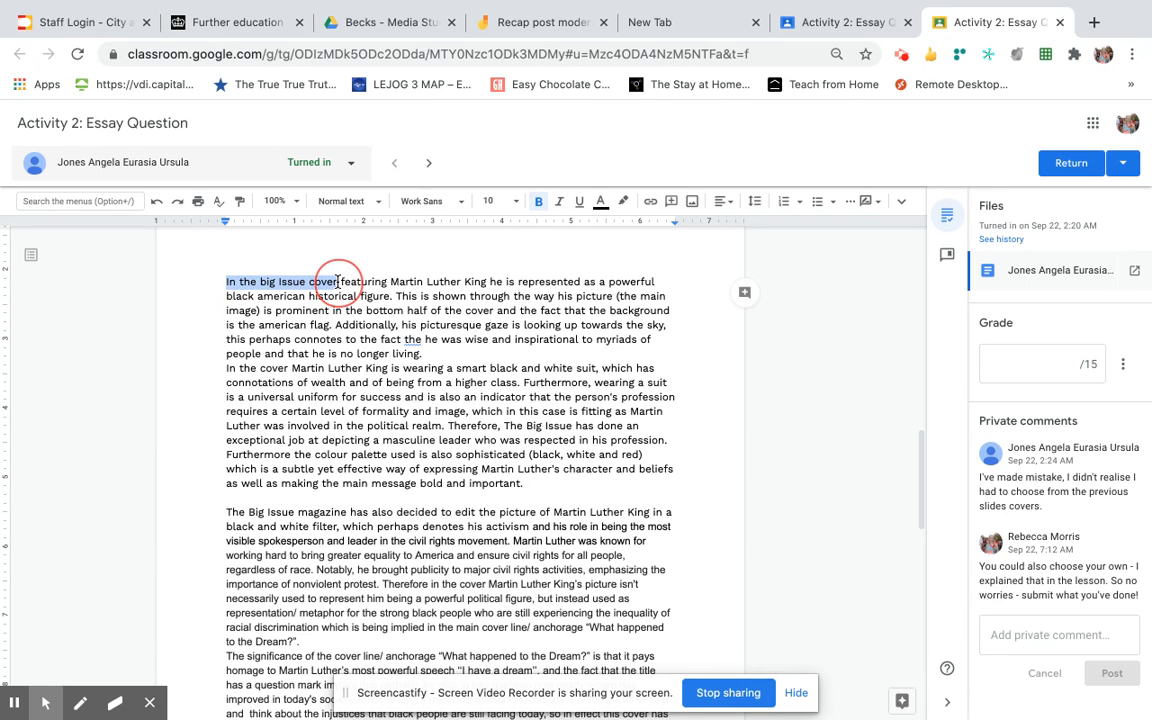
{"action": "left_click", "coordinate": [744, 292]}
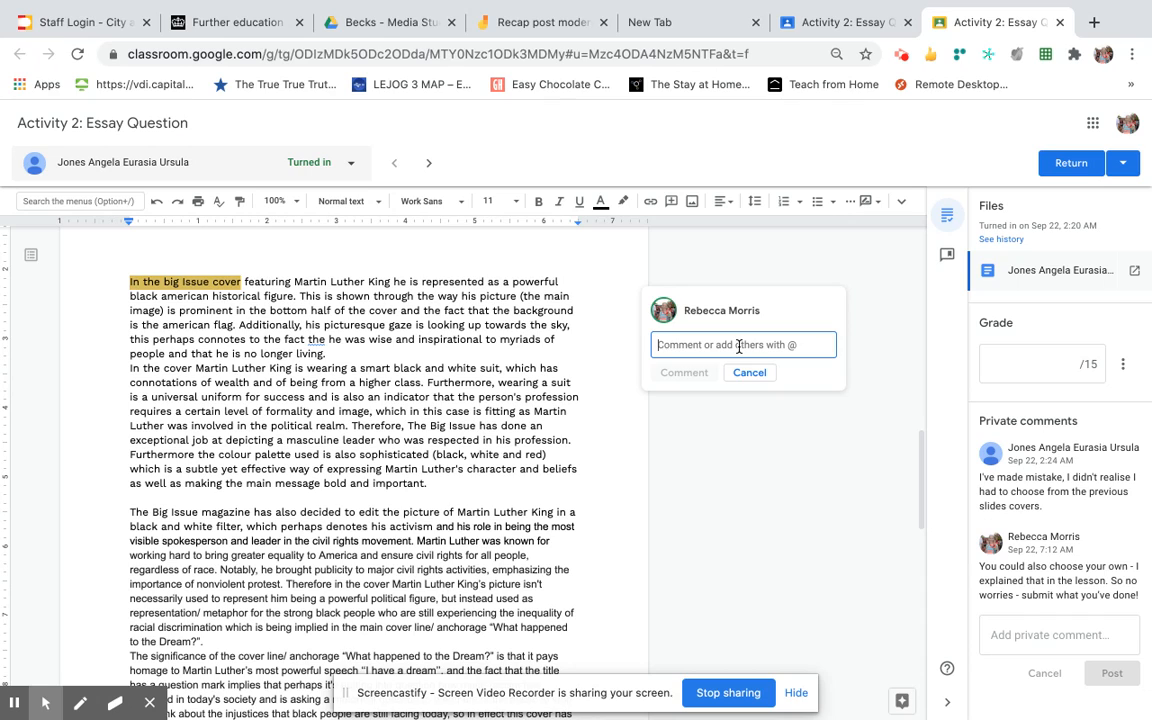
{"action": "type", "text": "Interesting way of starting..."}
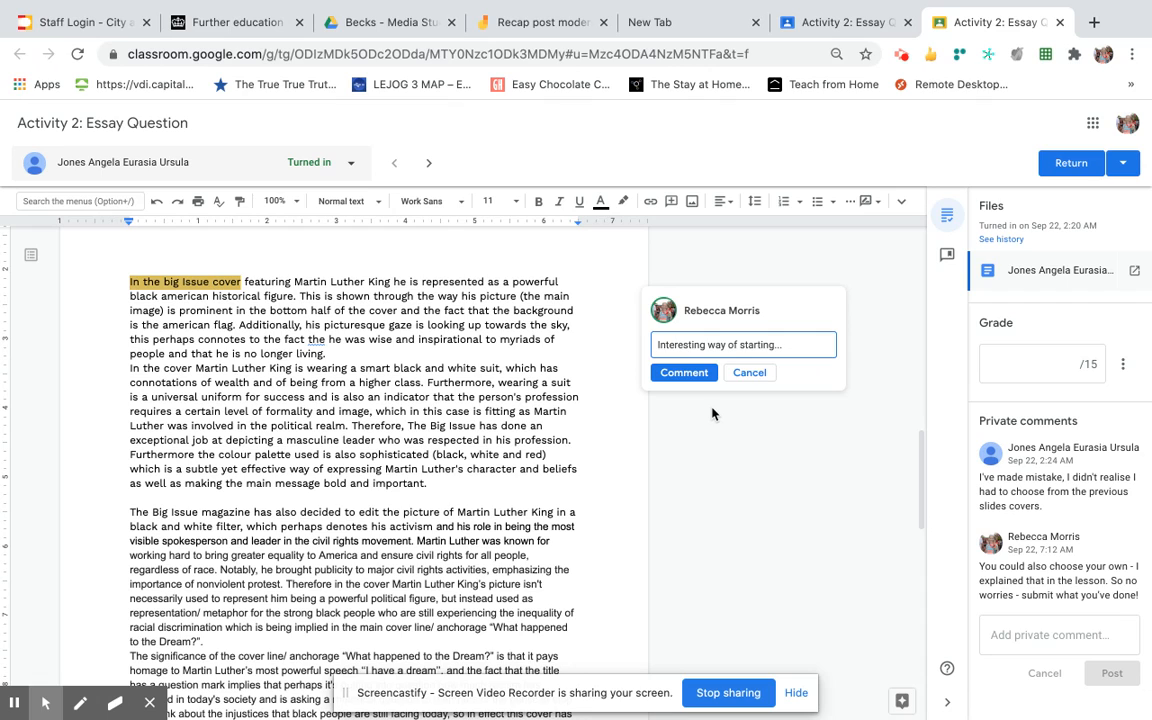
{"action": "triple_click", "coordinate": [763, 345]}
{"action": "key", "text": "BackSpace"}
{"action": "left_click", "coordinate": [752, 376]}
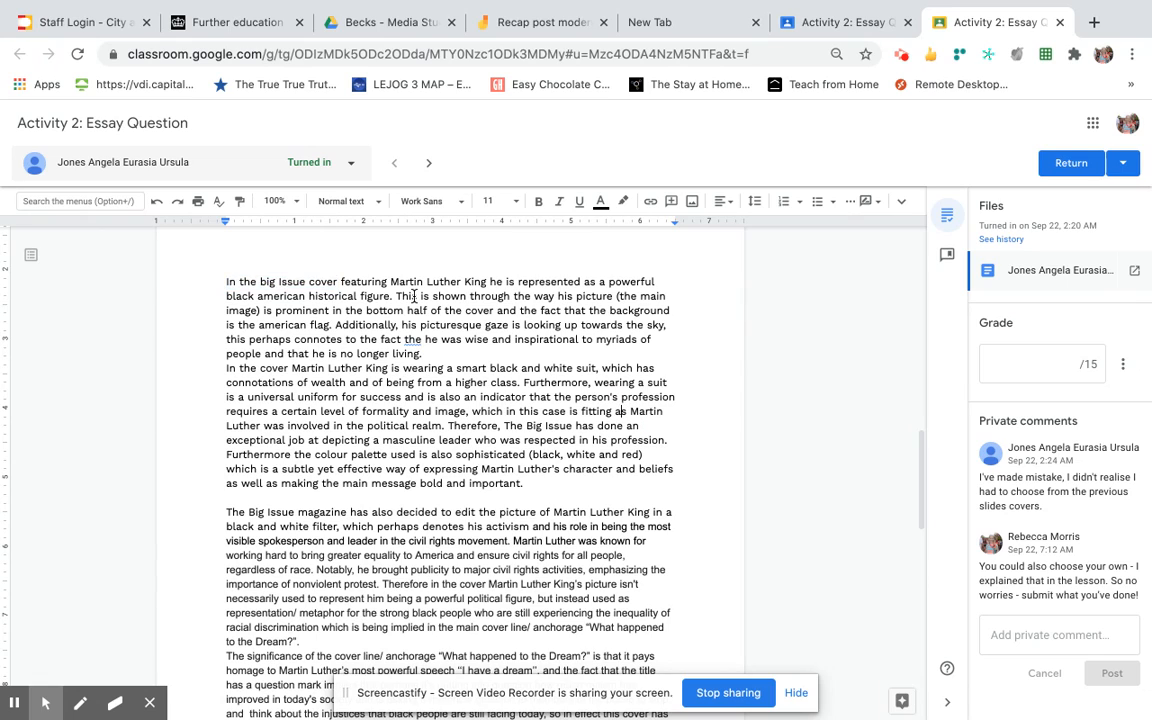
Look over the rest of the essay and open the private comment field and the grade field for entry
{"action": "double_click", "coordinate": [615, 368]}
{"action": "left_click", "coordinate": [735, 336]}
{"action": "scroll", "coordinate": [722, 438], "scroll_direction": "down", "scroll_amount": 2}
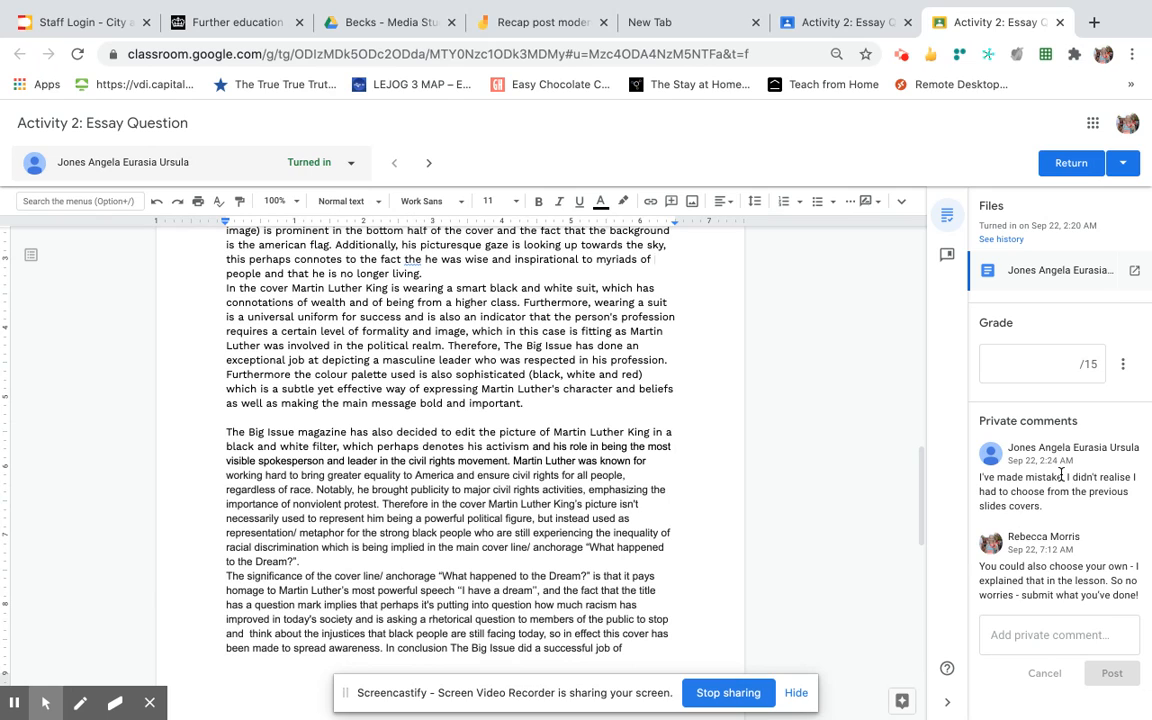
{"action": "left_click", "coordinate": [1014, 628]}
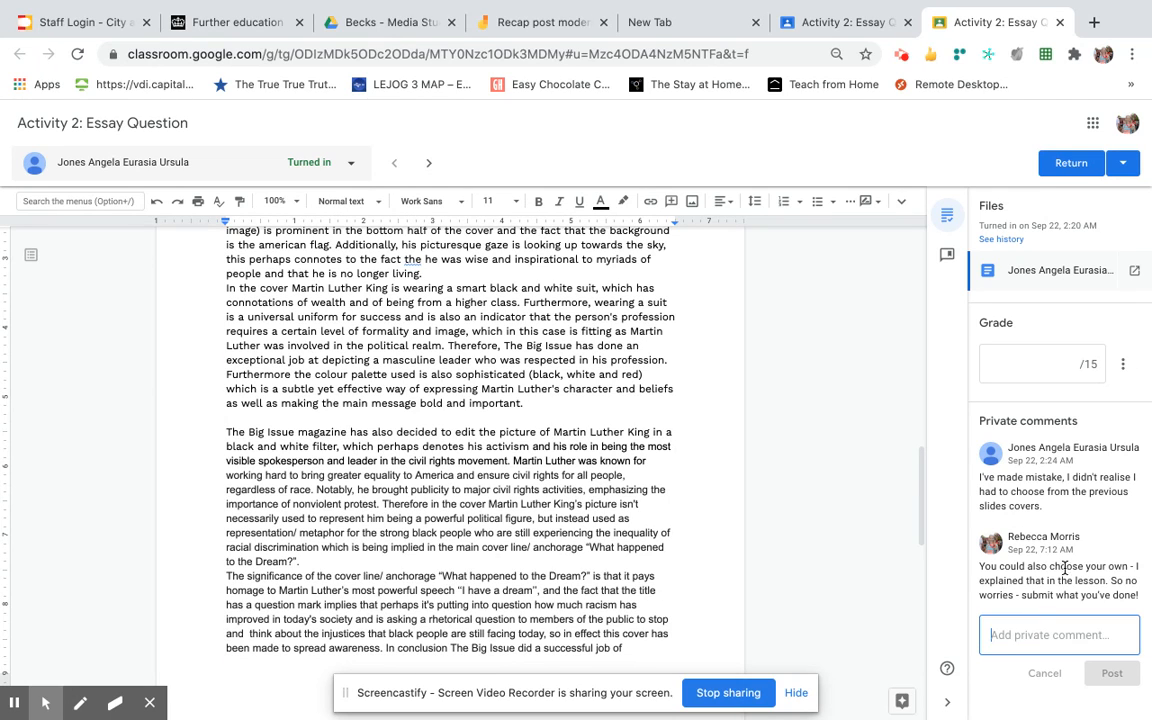
{"action": "left_click", "coordinate": [1069, 364]}
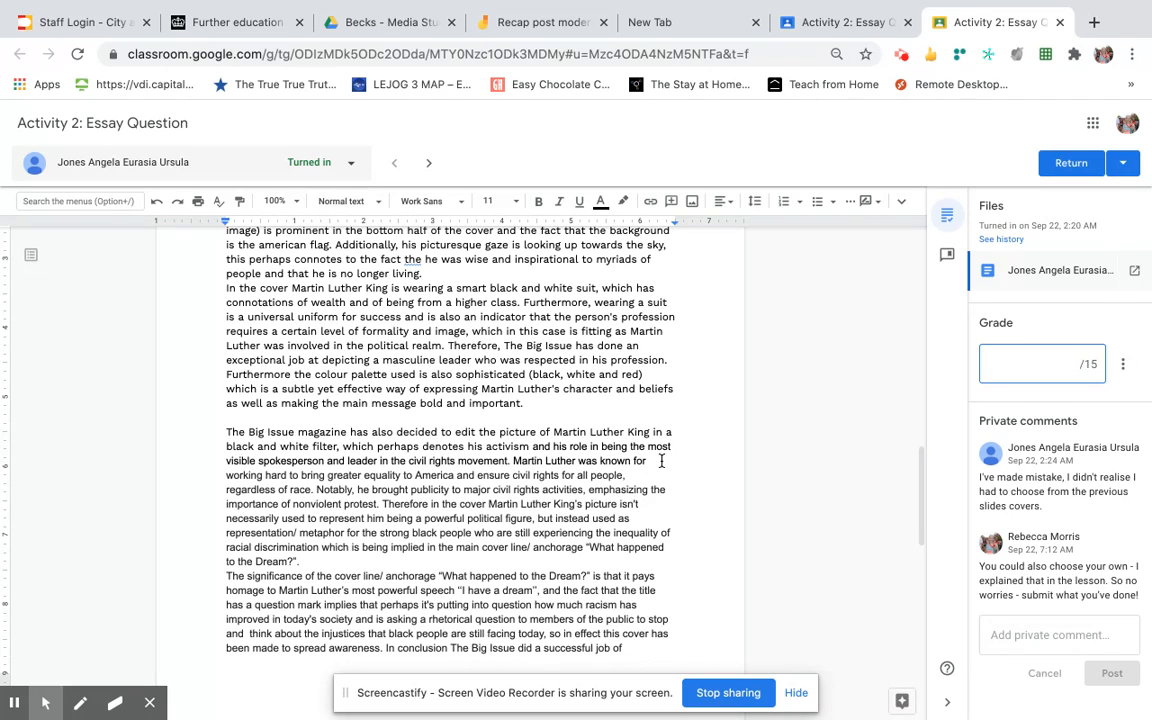
Go through the following students' submissions one after another and look over each essay, including the missing one
{"action": "left_click", "coordinate": [433, 163]}
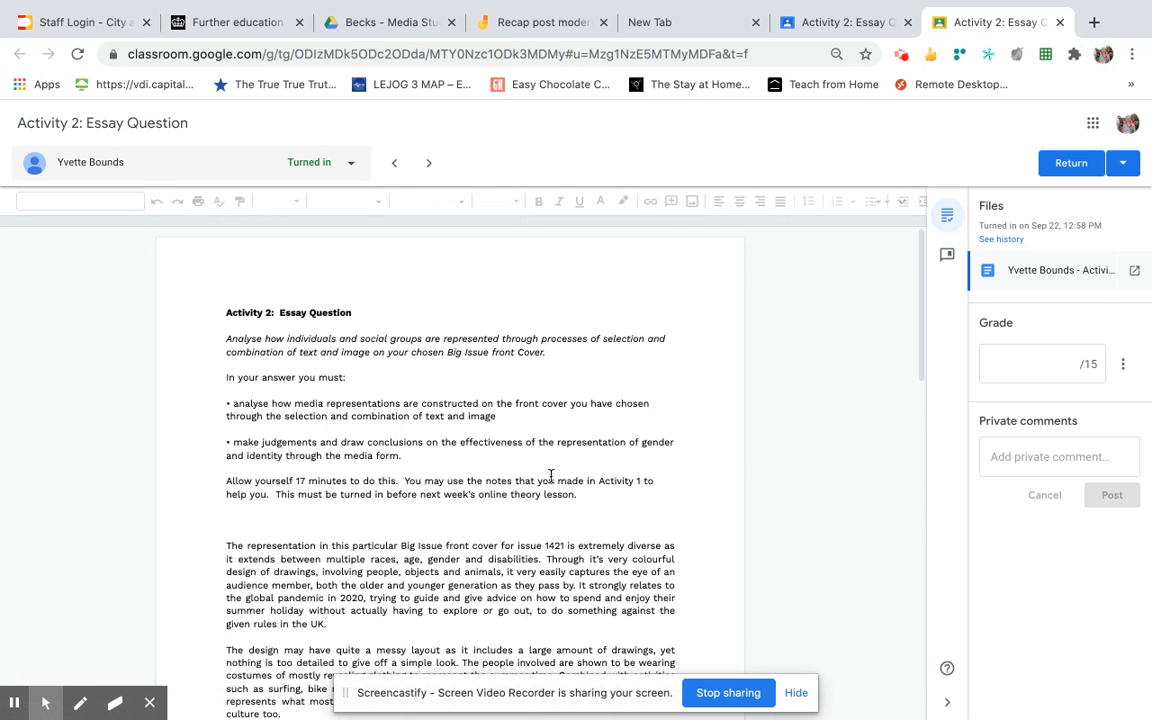
{"action": "scroll", "coordinate": [550, 476], "scroll_direction": "down", "scroll_amount": 3}
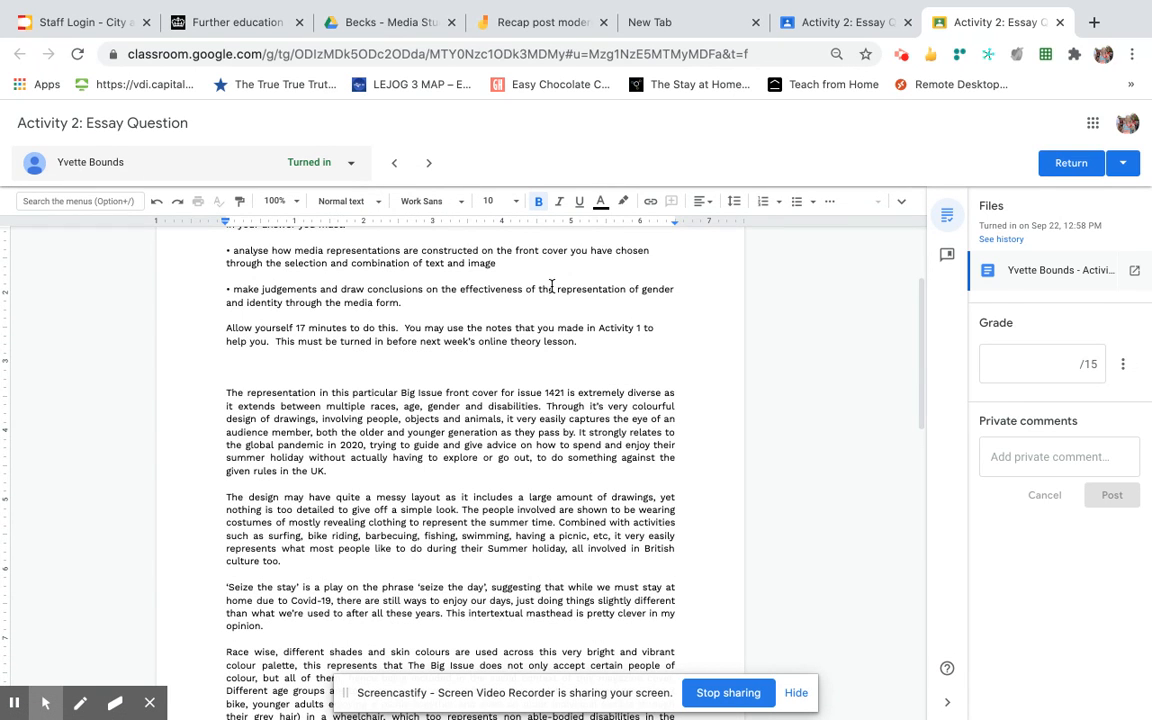
{"action": "left_click", "coordinate": [427, 168]}
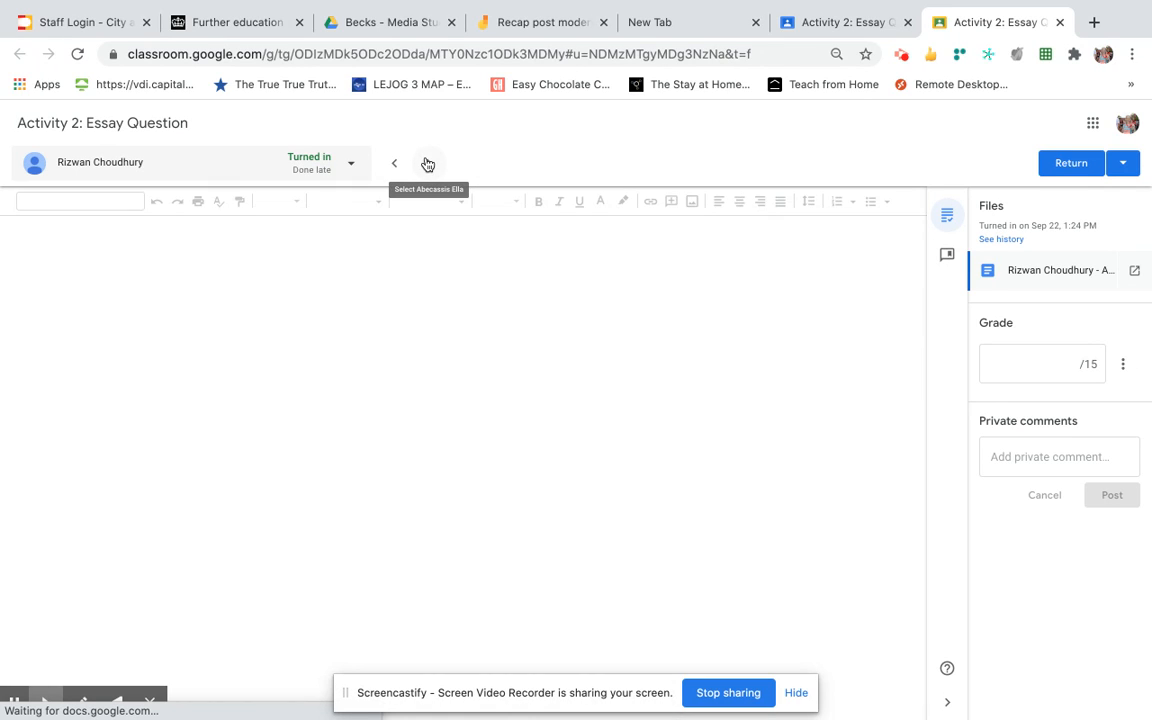
{"action": "left_click", "coordinate": [430, 165]}
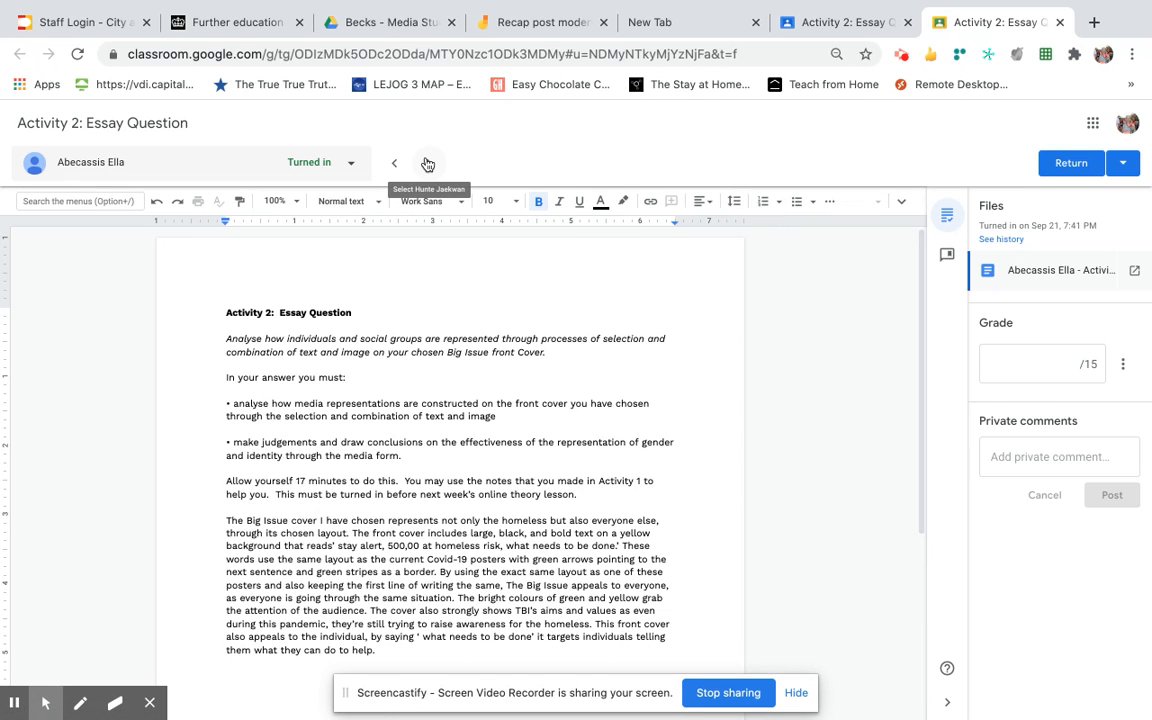
{"action": "left_click", "coordinate": [427, 163]}
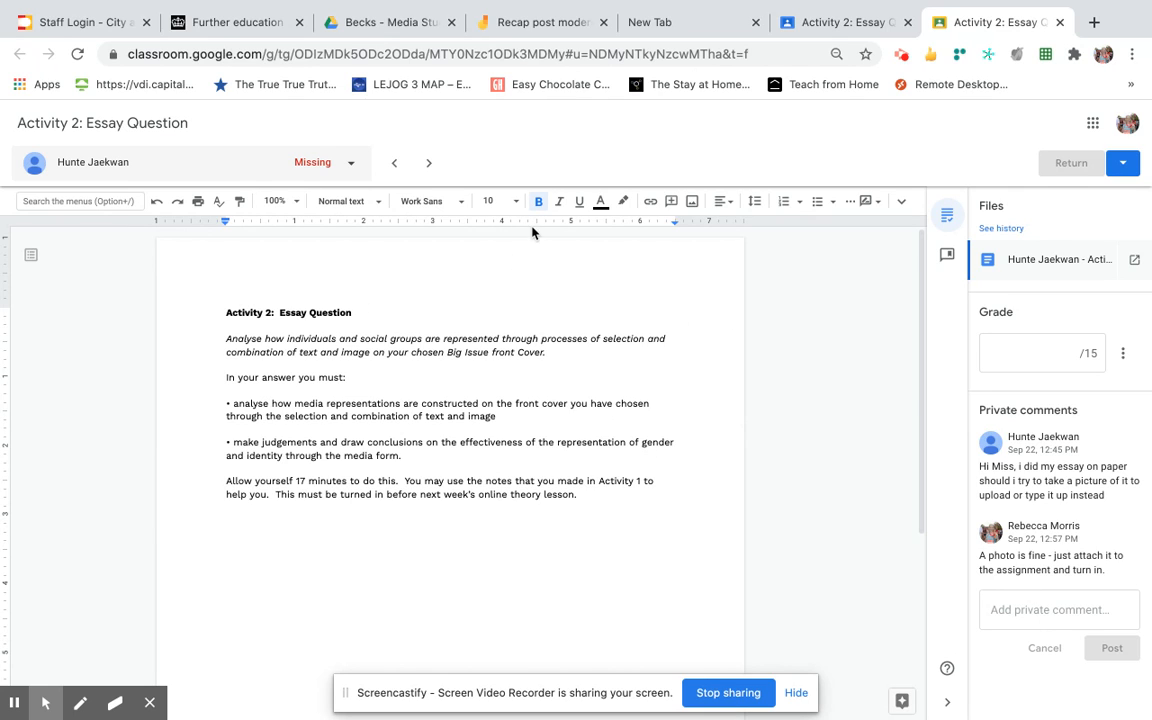
{"action": "left_click", "coordinate": [430, 162]}
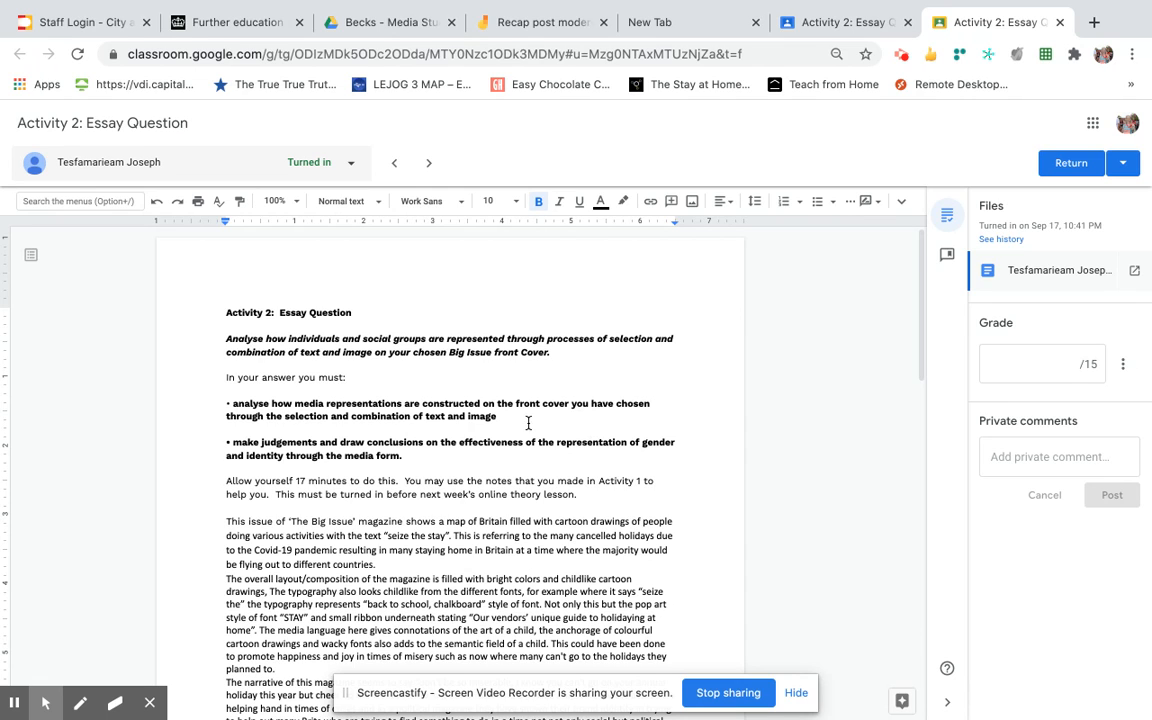
{"action": "left_click", "coordinate": [429, 163]}
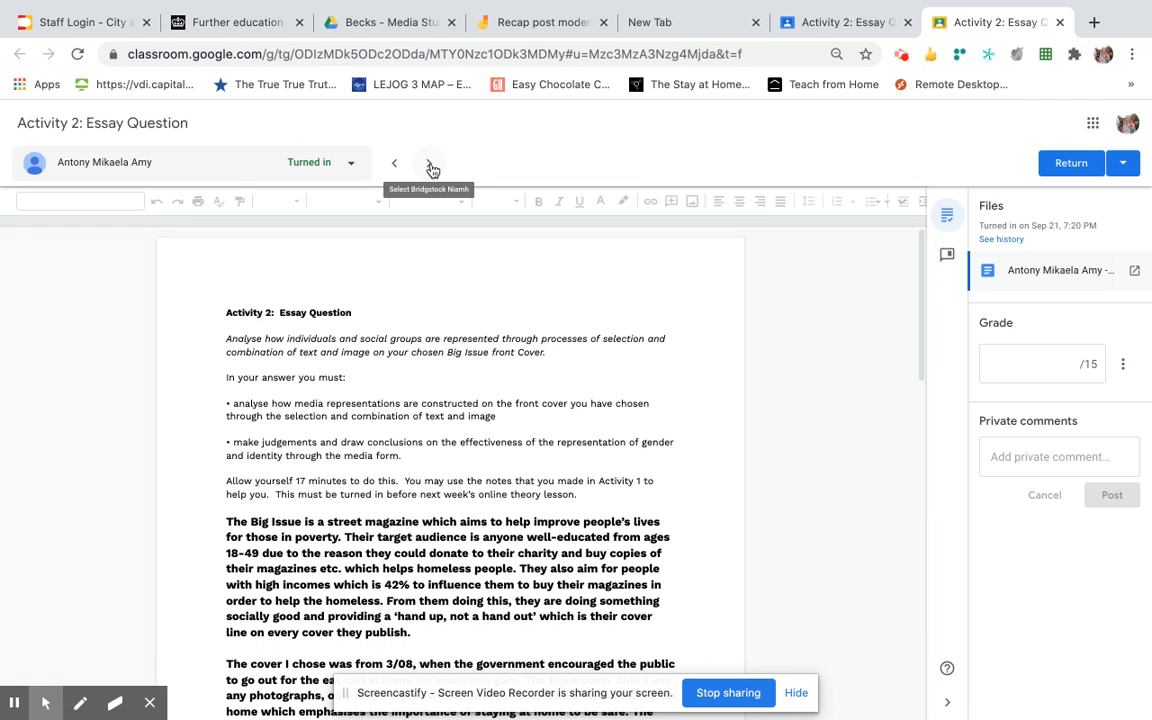
{"action": "left_click", "coordinate": [396, 164]}
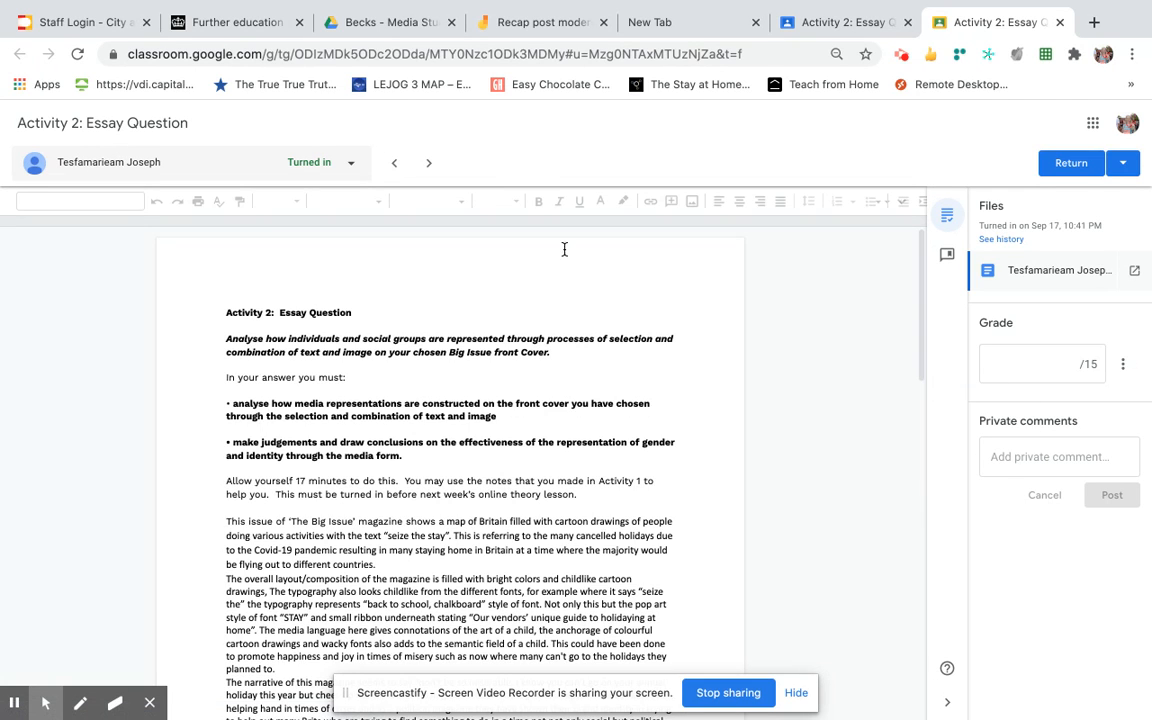
{"action": "left_click", "coordinate": [428, 166]}
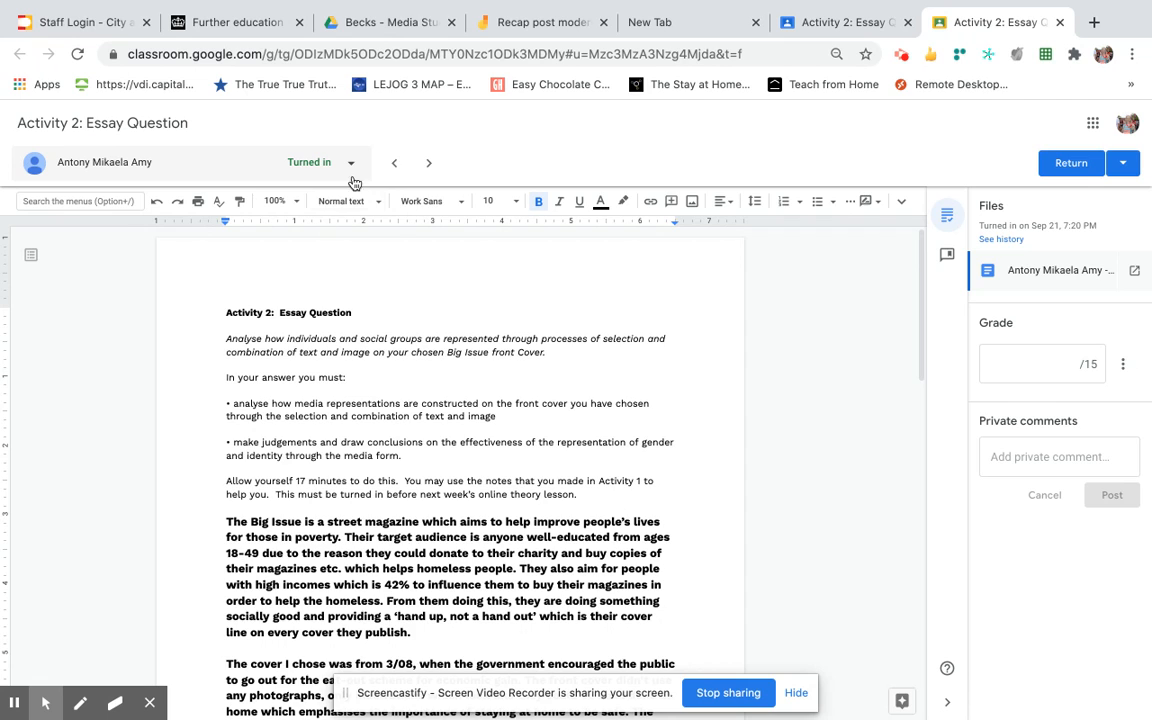
{"action": "left_click", "coordinate": [428, 163]}
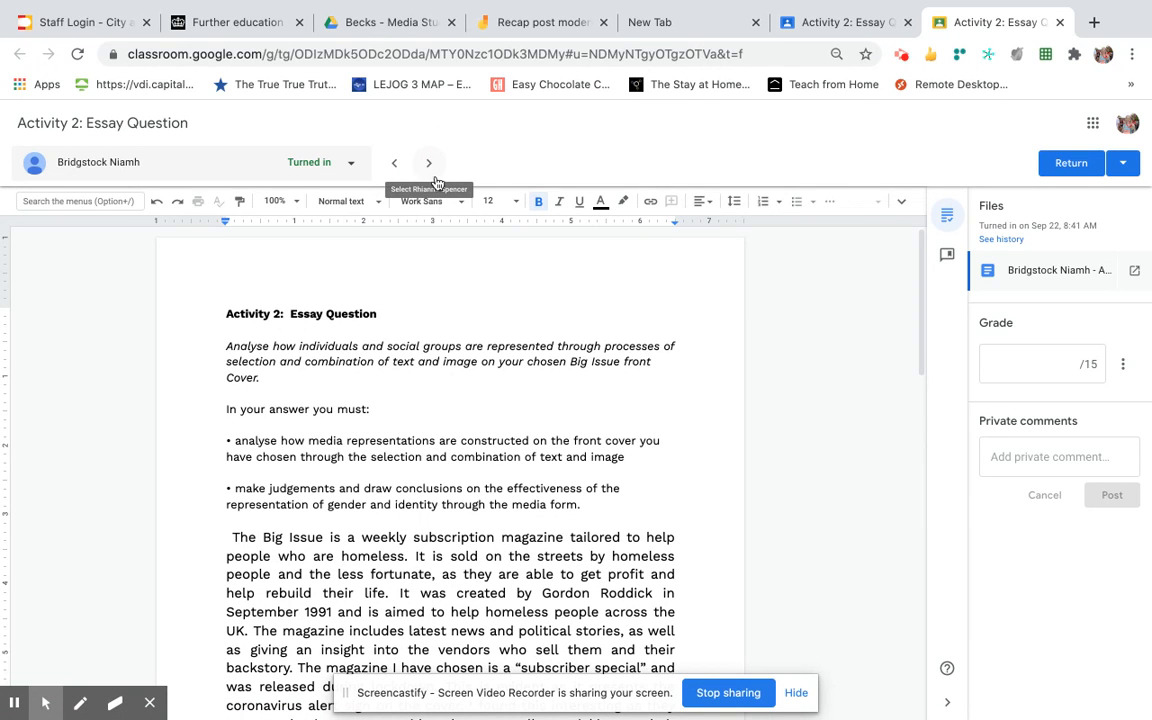
{"action": "left_click", "coordinate": [429, 163]}
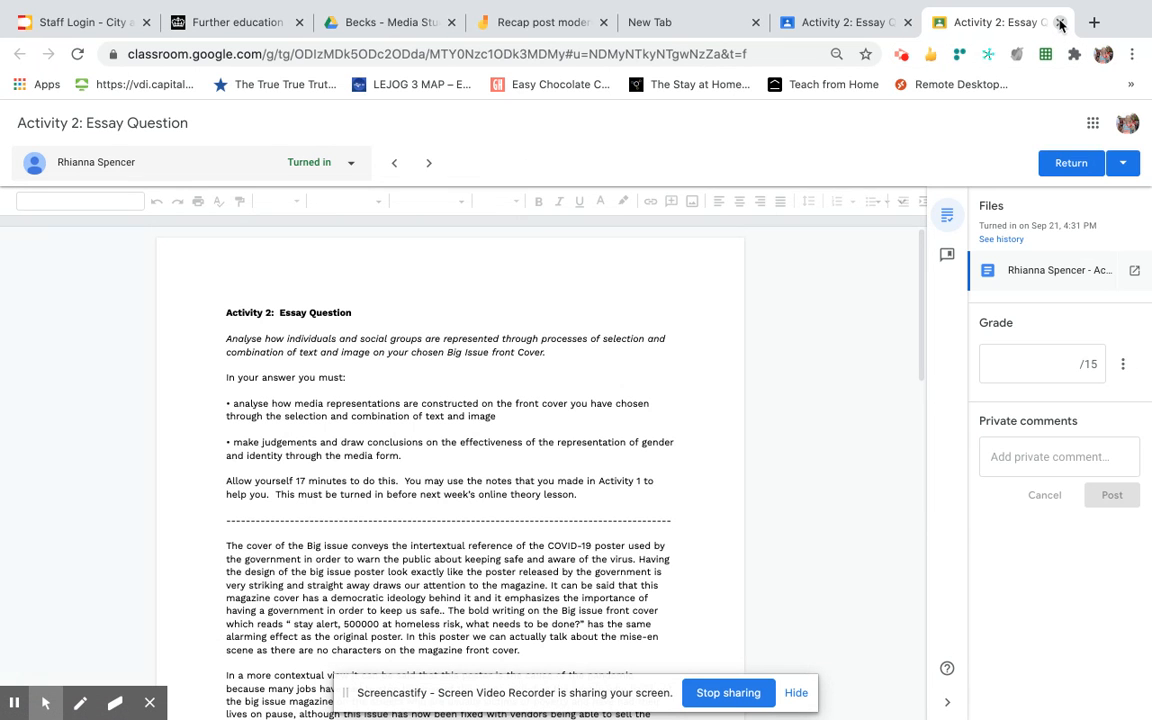
Close the grading page to return to the student list and check the options available for a late submission
{"action": "left_click", "coordinate": [1061, 23]}
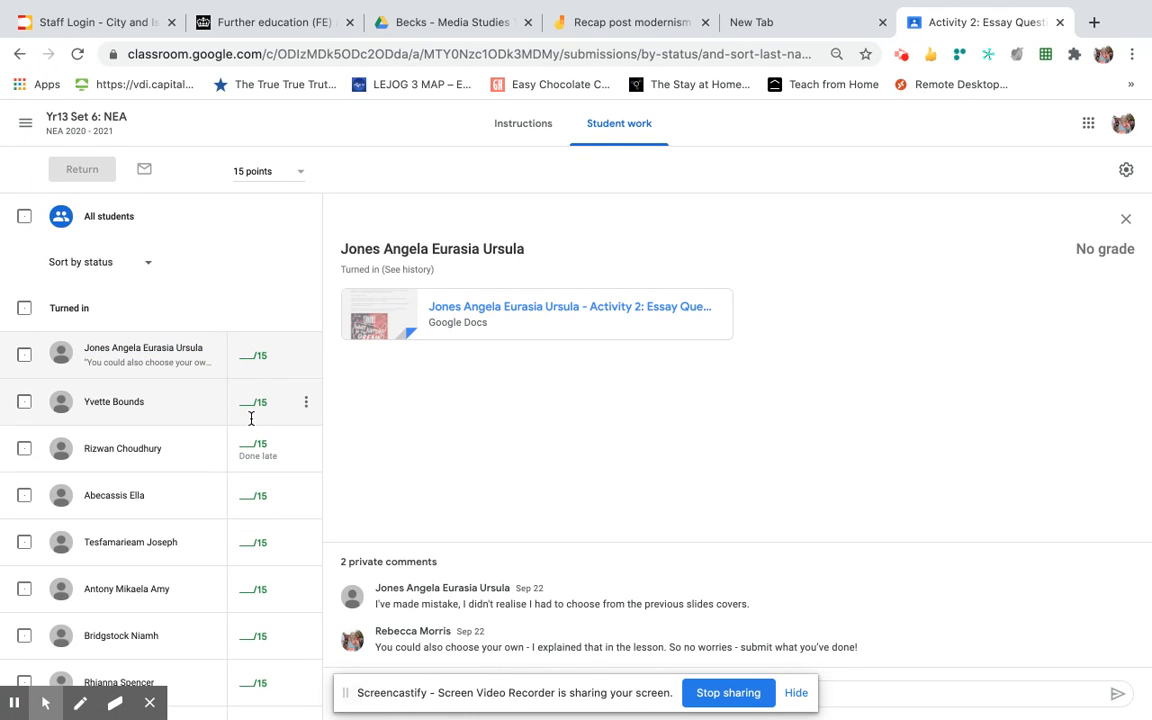
{"action": "left_click", "coordinate": [306, 449]}
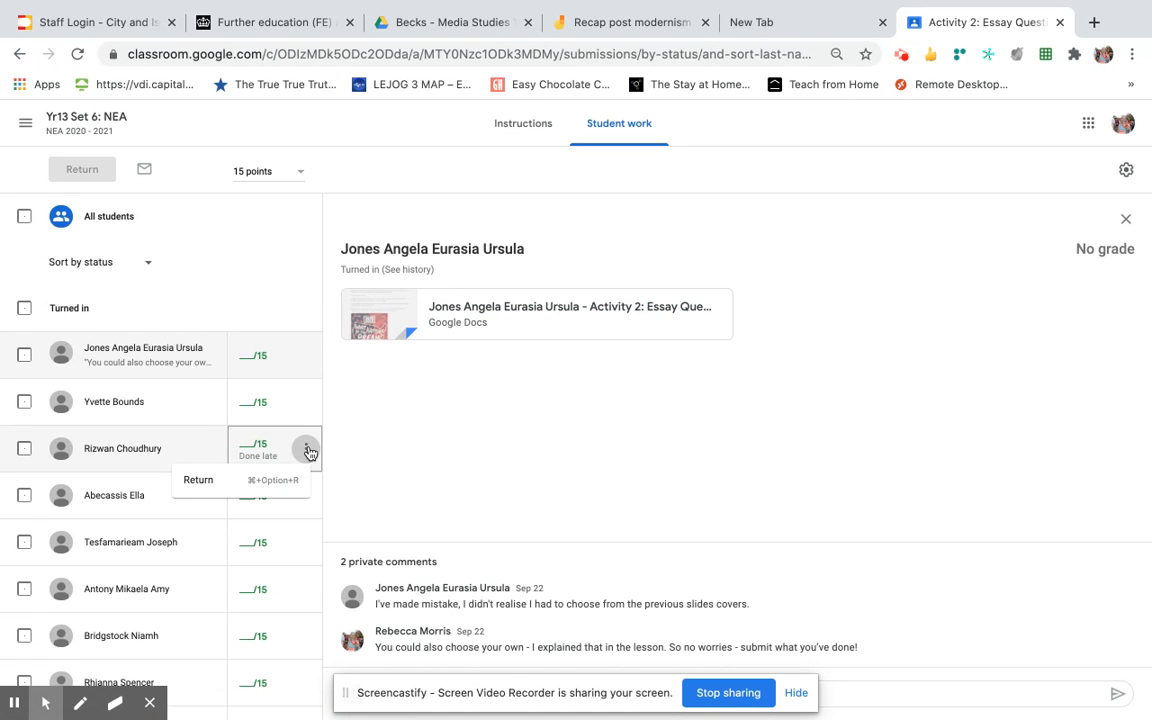
{"action": "left_click", "coordinate": [360, 455]}
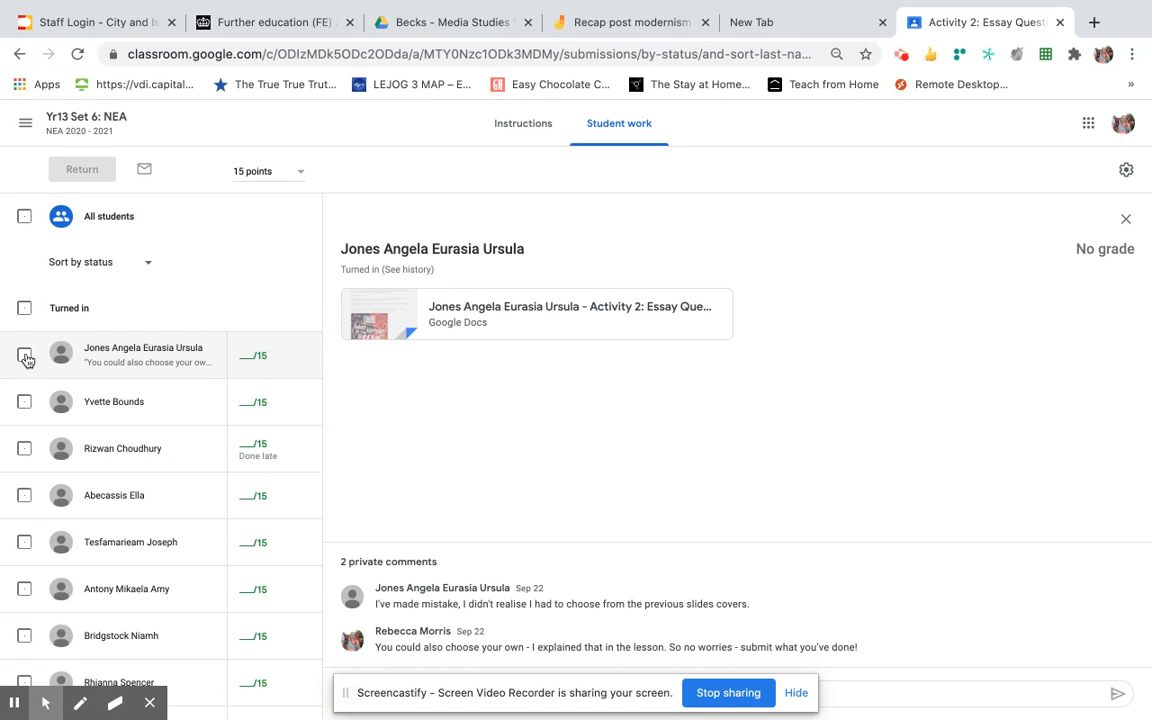